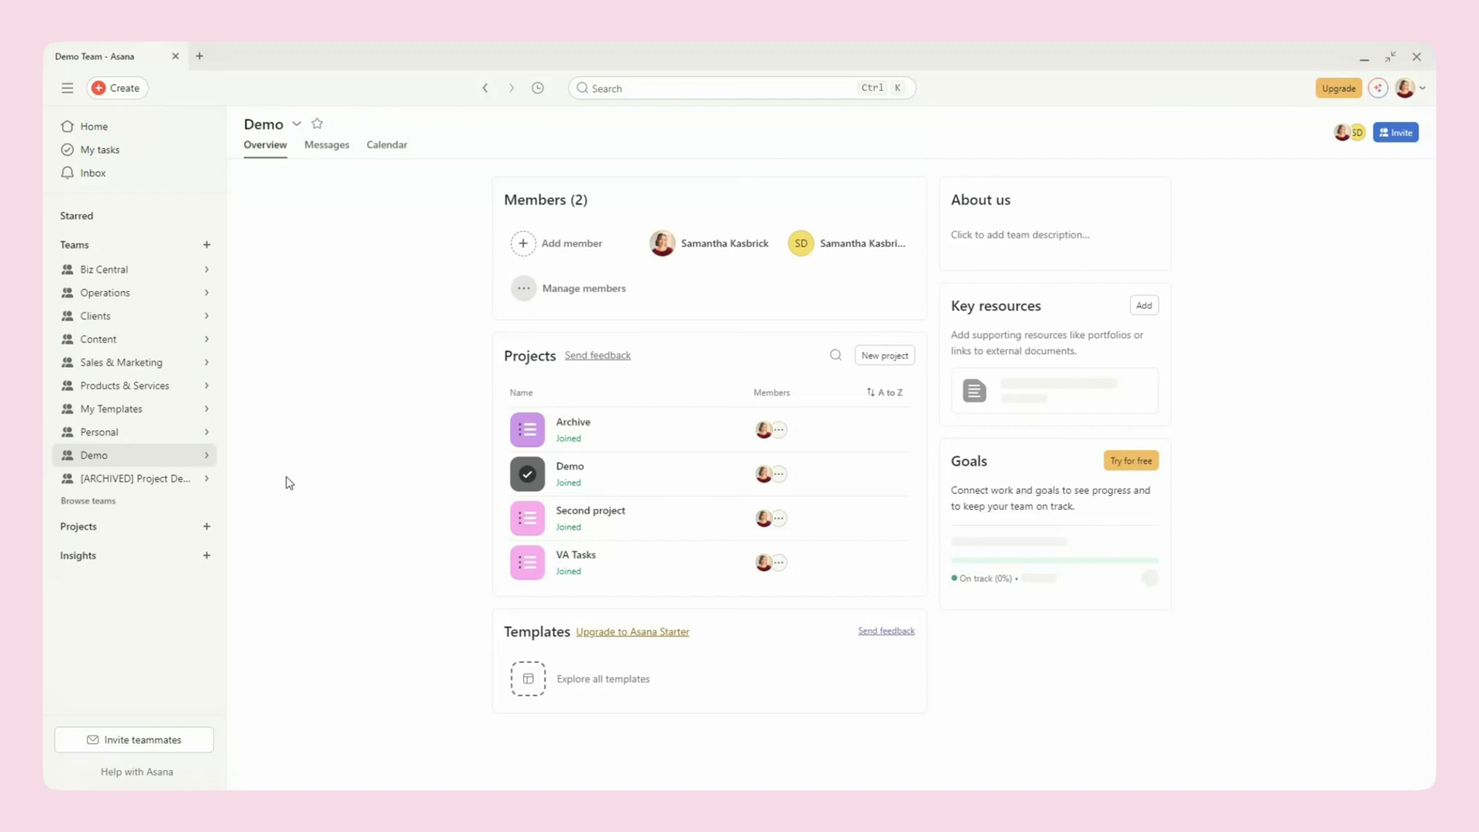
# Change the Demo team's name to 'Client Portal' in its team settings and save
pyautogui.click(188, 455)
pyautogui.moveTo(180, 467)
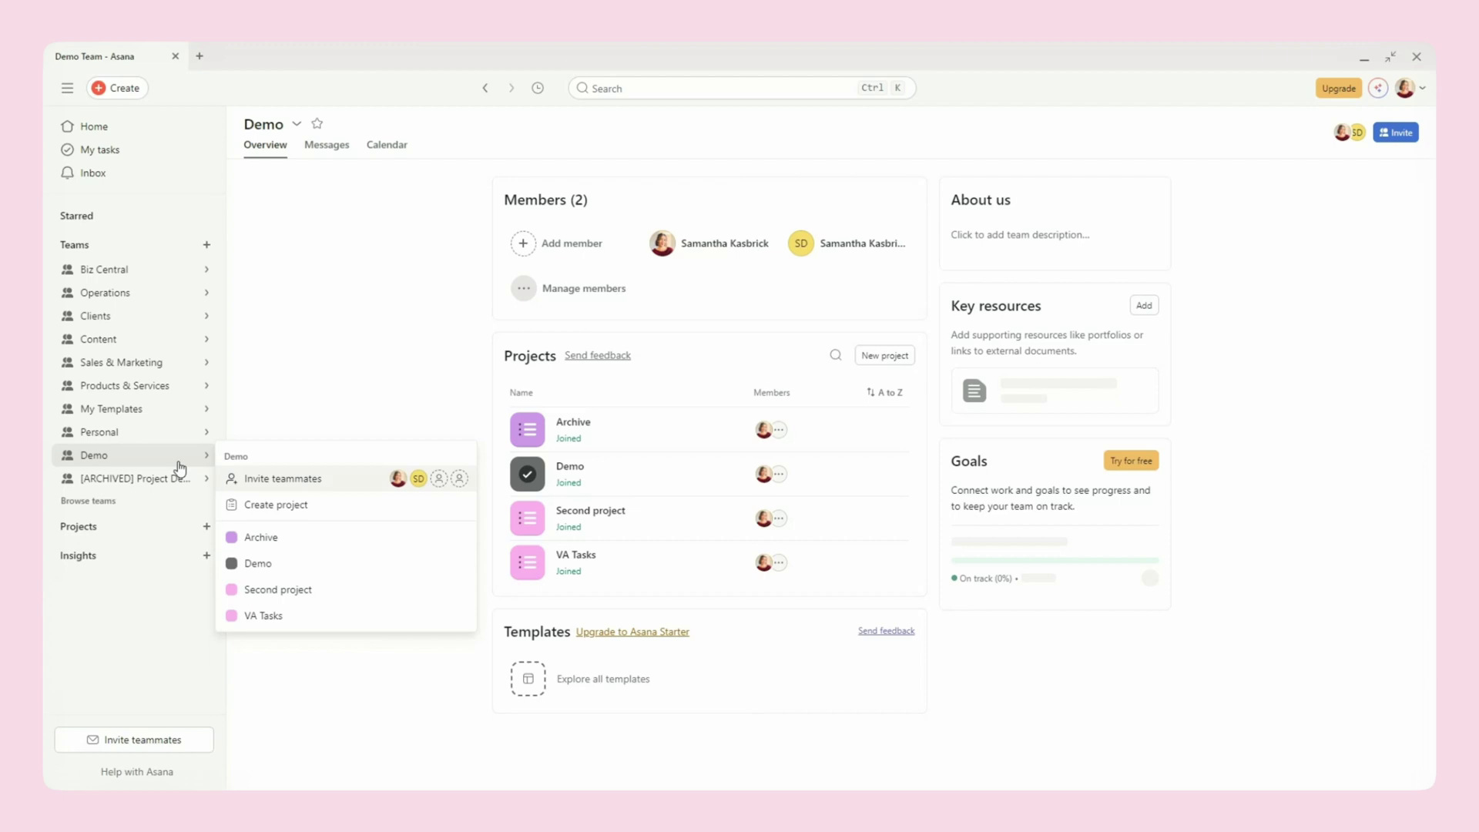
pyautogui.click(297, 123)
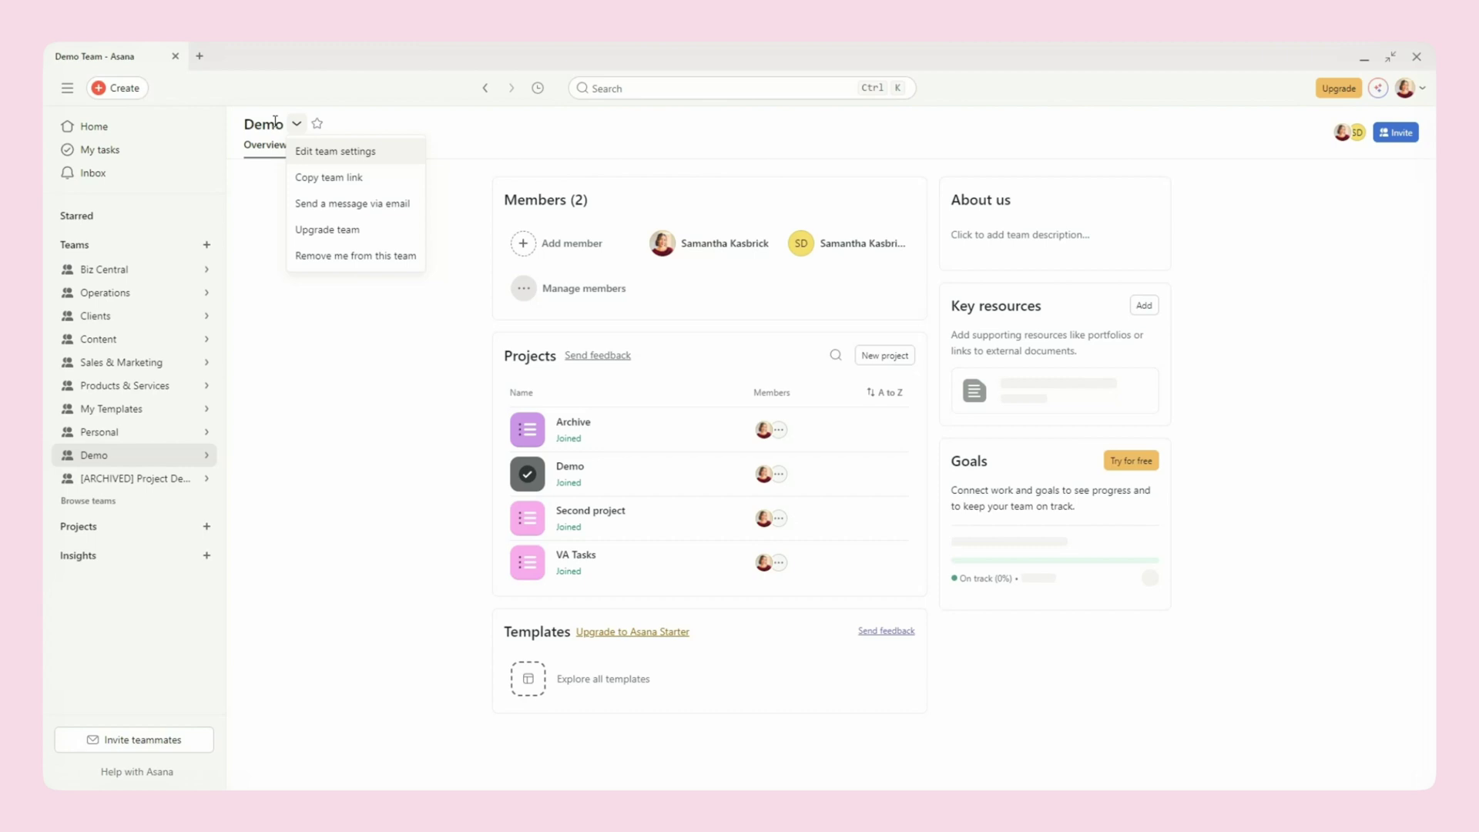
pyautogui.click(310, 151)
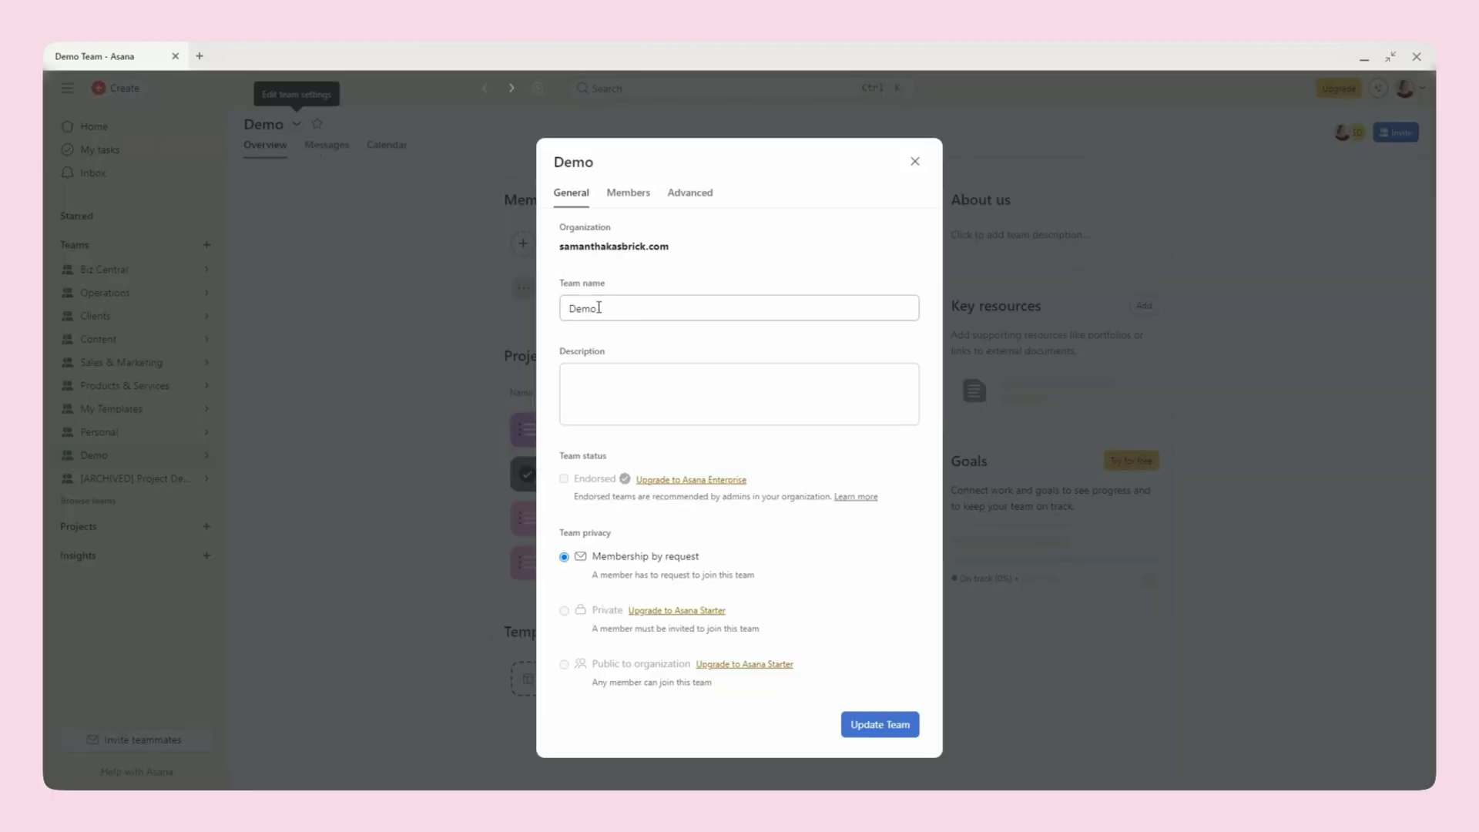
pyautogui.doubleClick(598, 308)
pyautogui.write('Clients Portal')
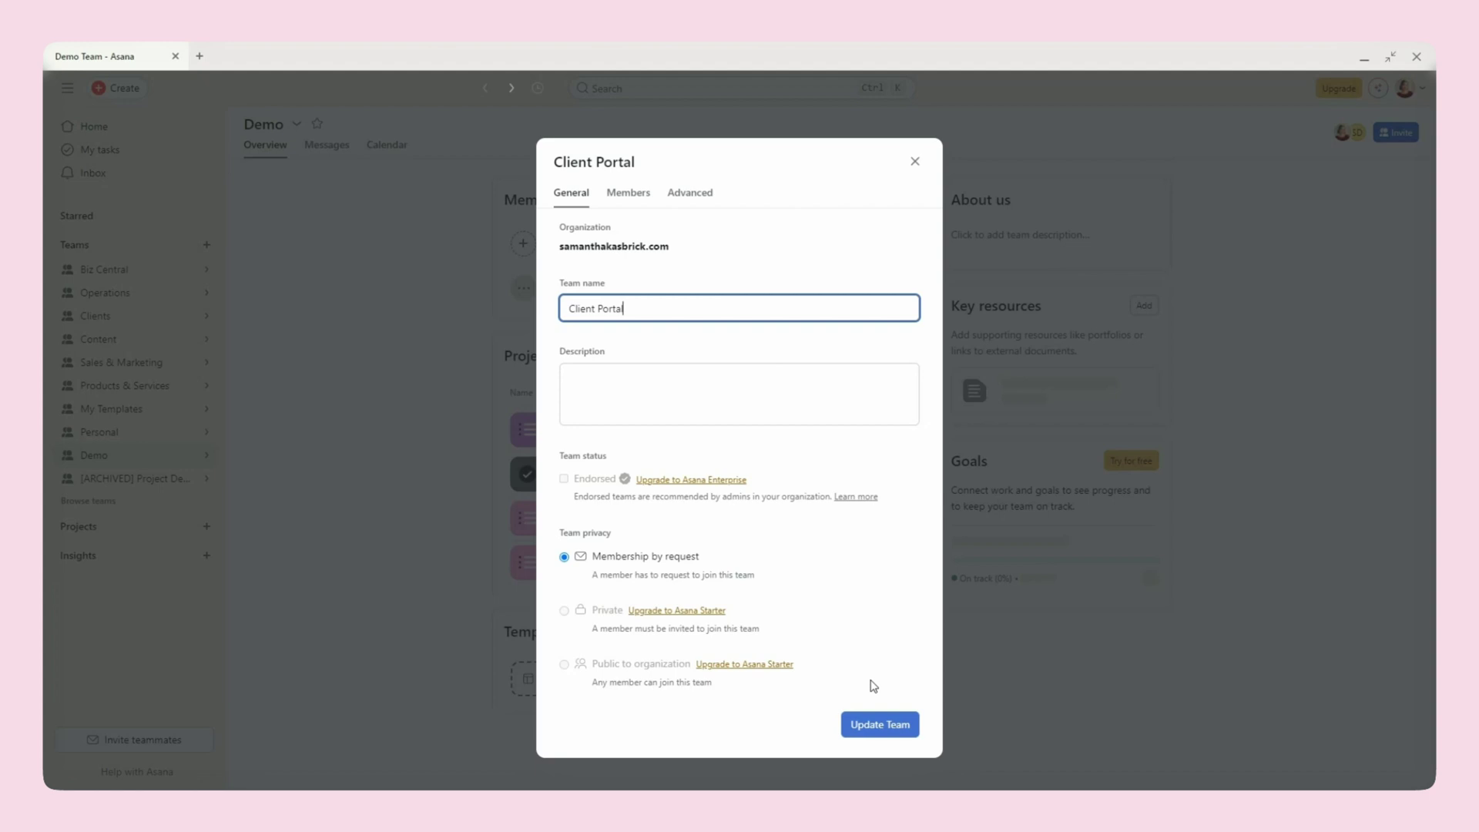
pyautogui.click(865, 729)
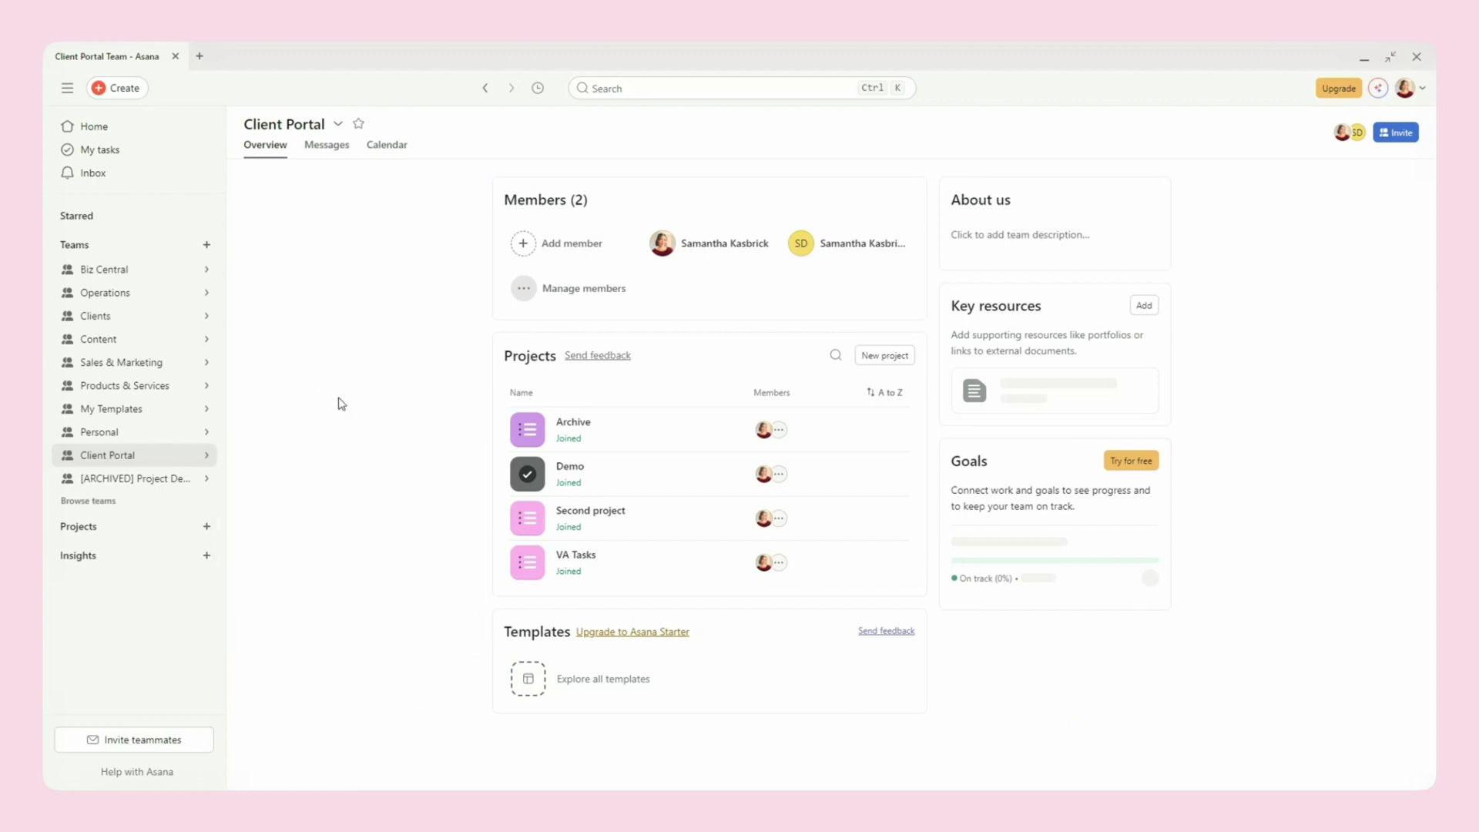
# Create a blank project named Client 1 in the Client Portal team
pyautogui.click(899, 359)
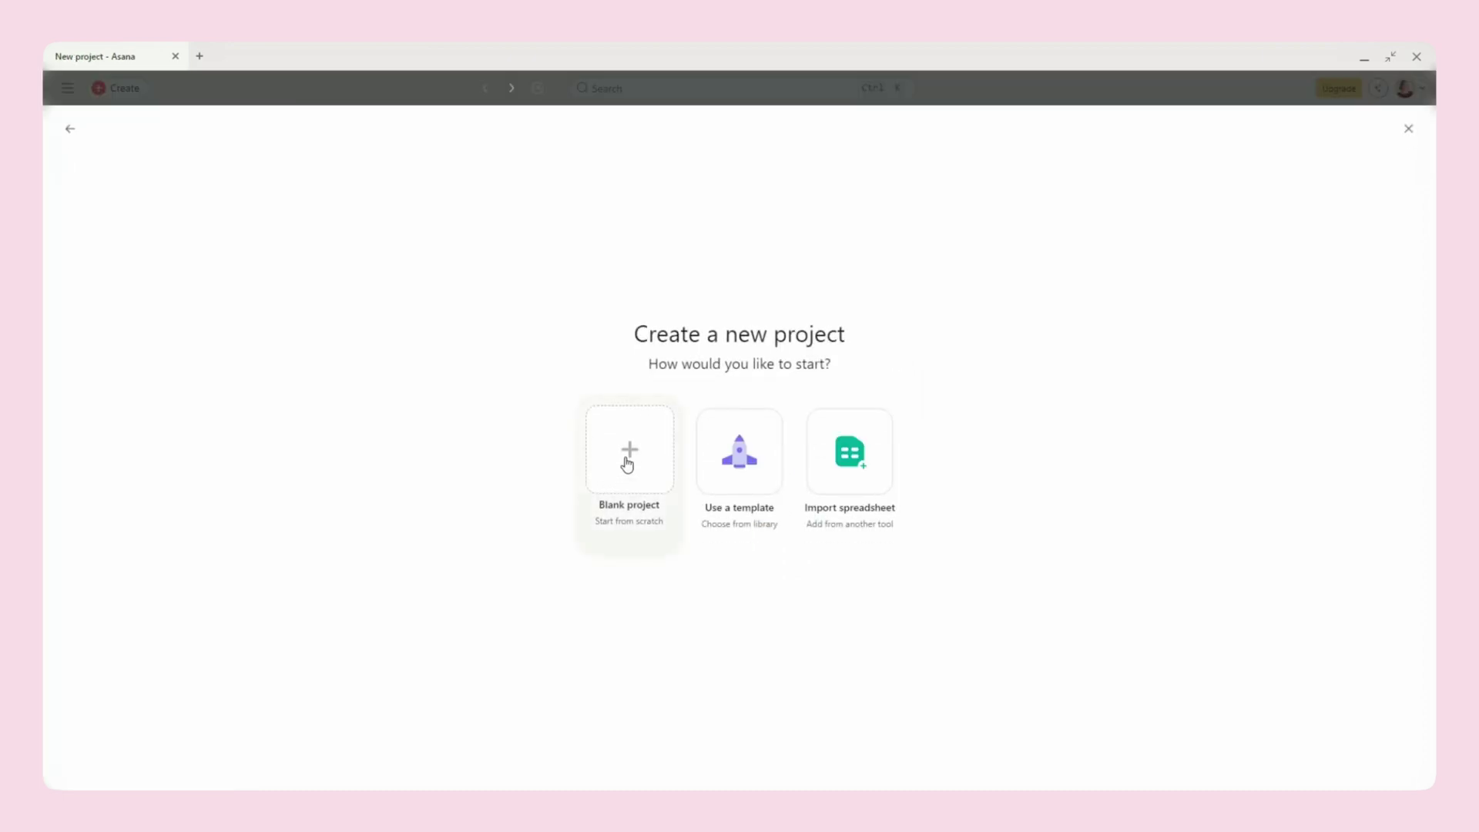
pyautogui.click(627, 464)
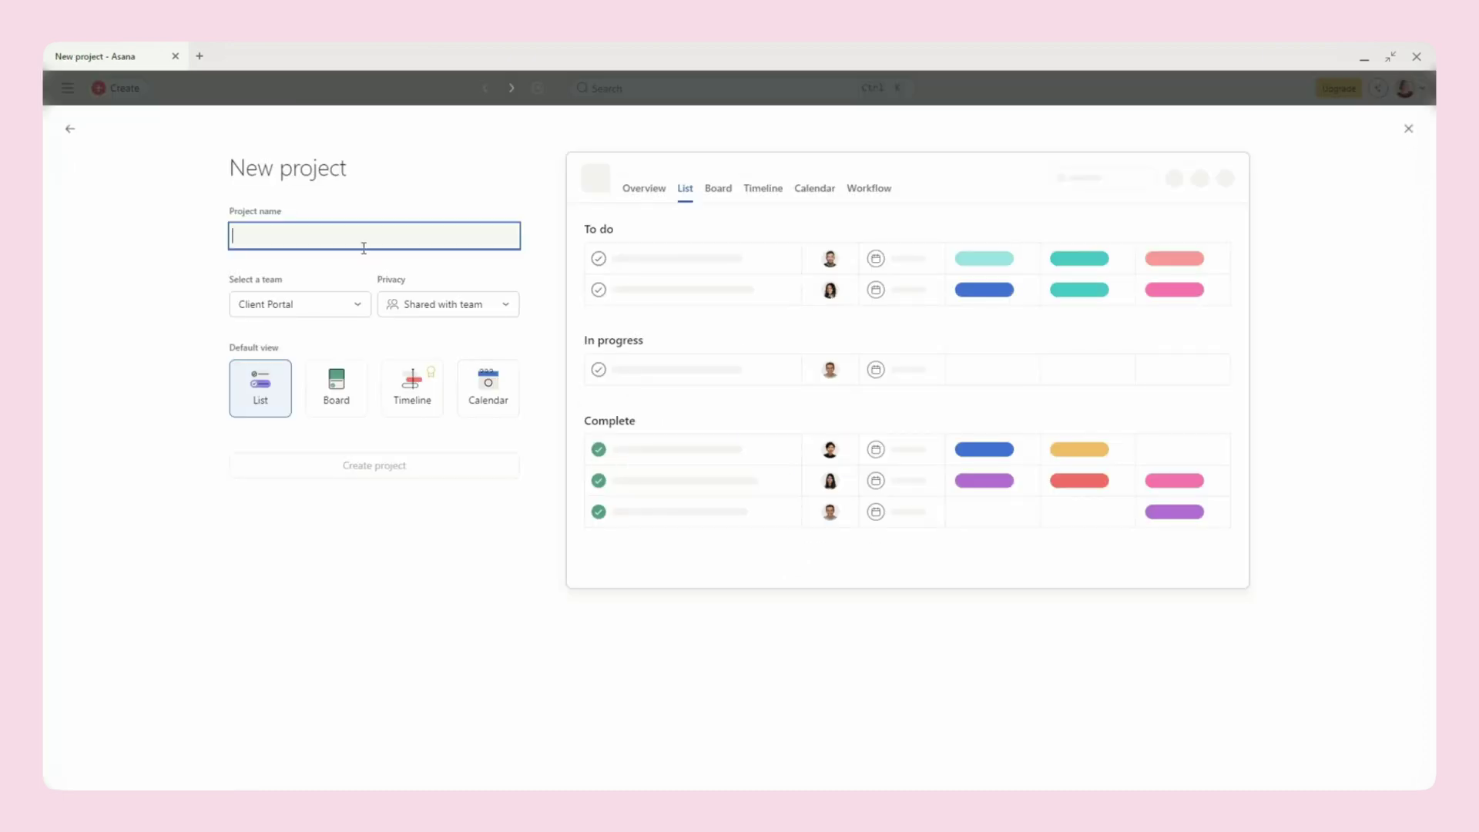
pyautogui.write('Client 1')
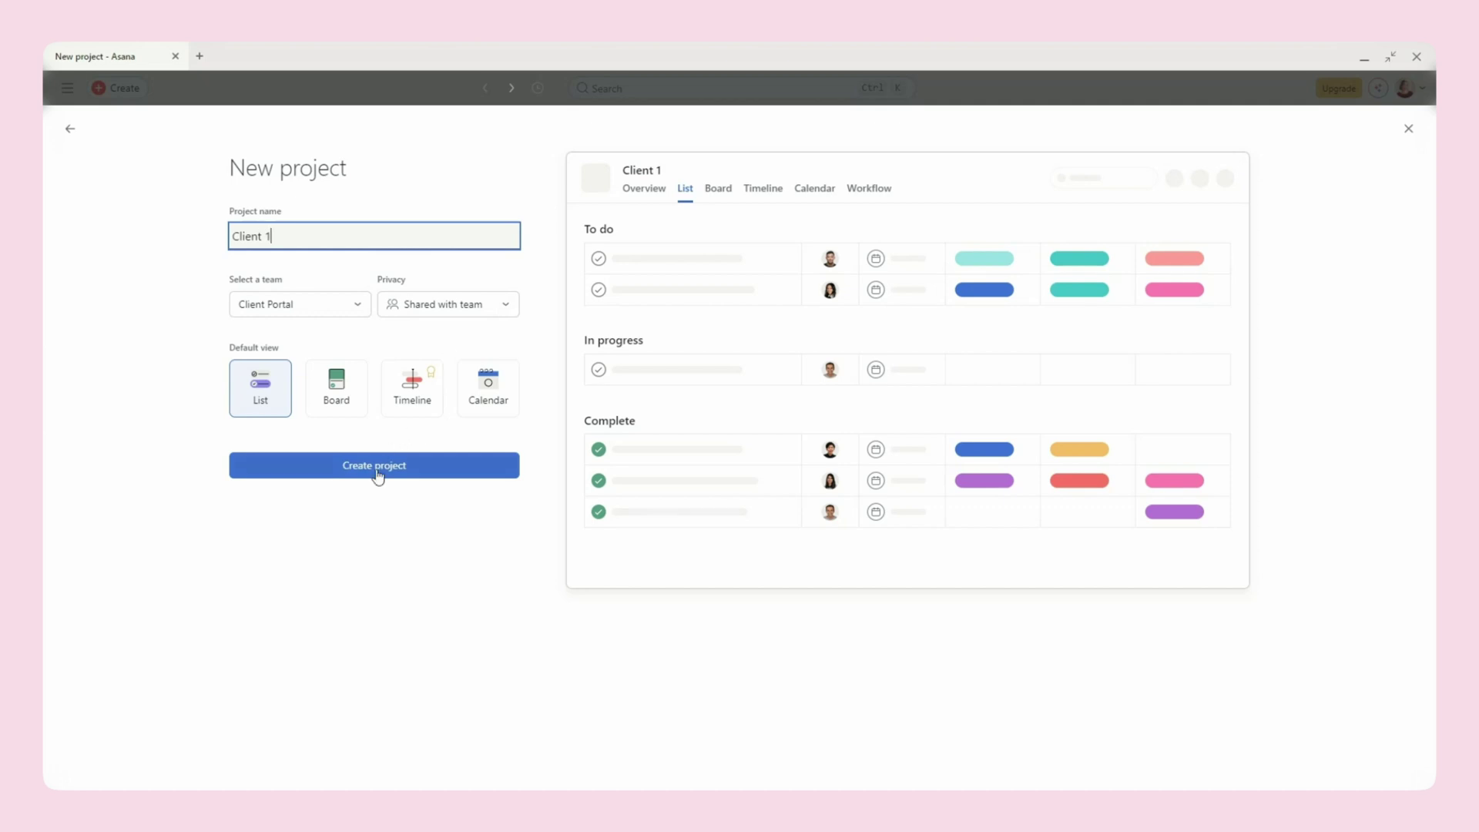
pyautogui.click(378, 469)
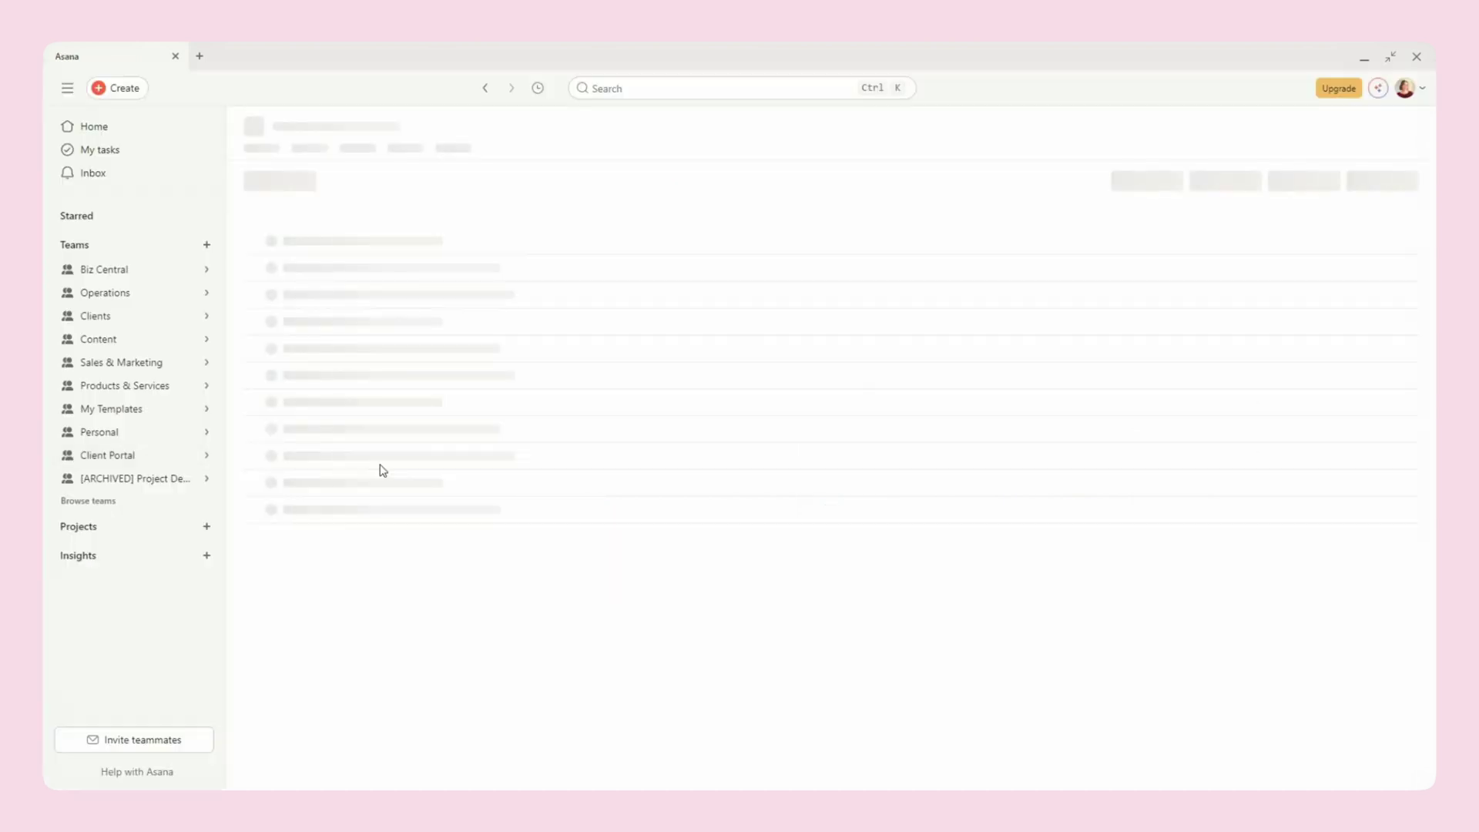
pyautogui.click(145, 459)
# Create a second blank project named Client 2
pyautogui.click(884, 356)
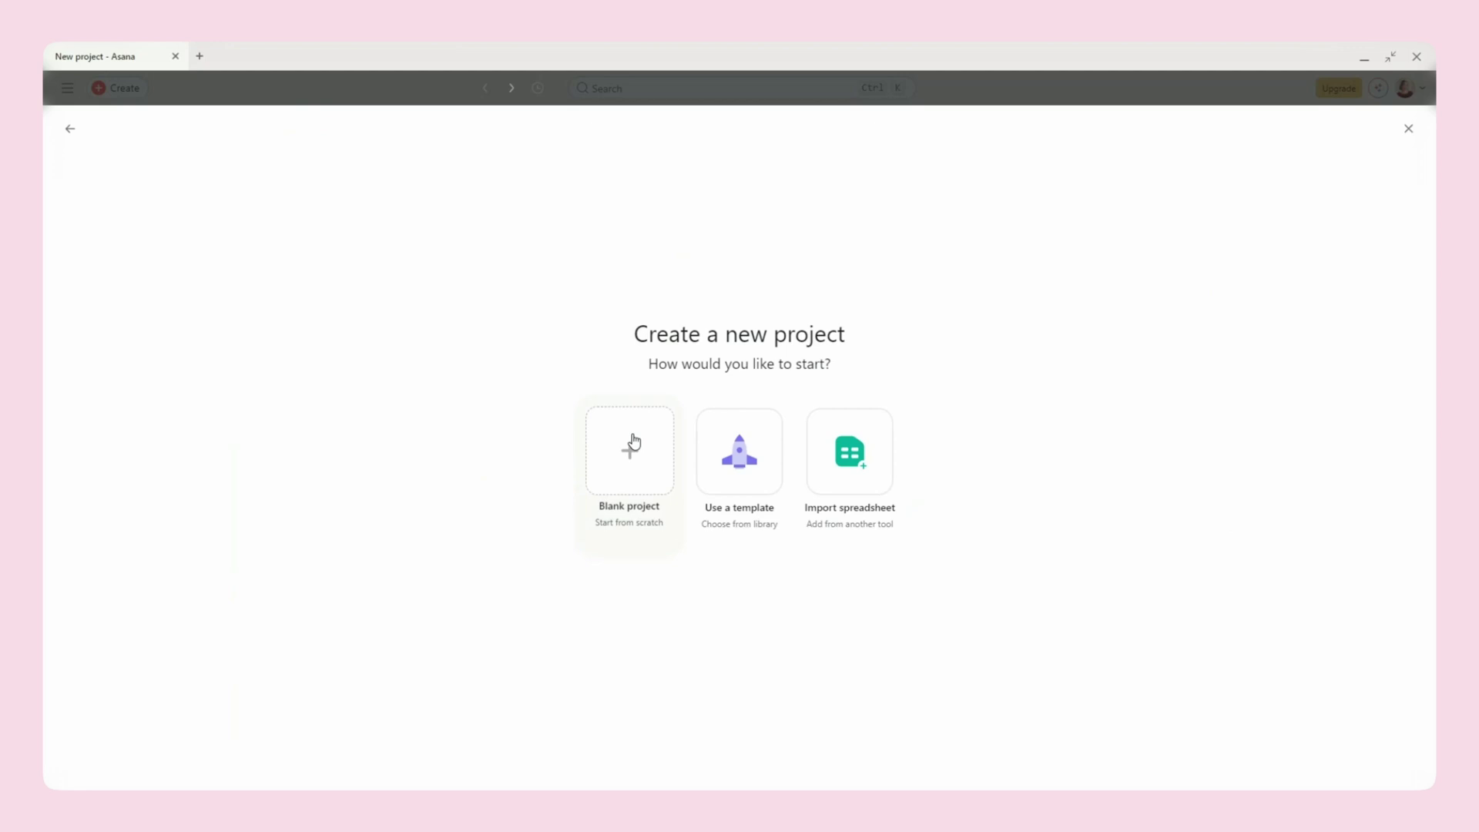
pyautogui.click(630, 455)
pyautogui.write('cli')
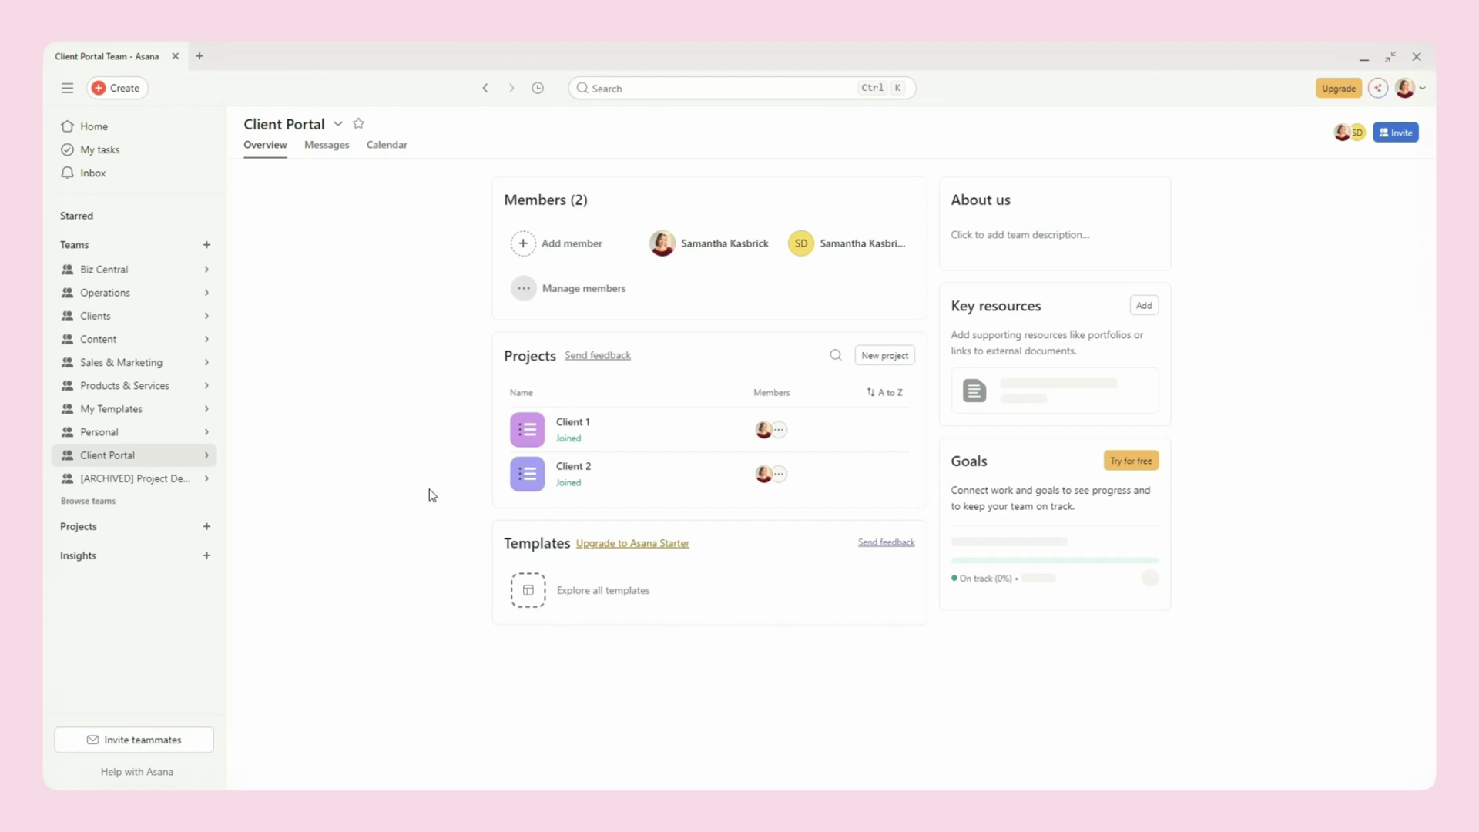
# Open the Client 1 project and review its sharing access roles, then close the Share dialog
pyautogui.click(617, 436)
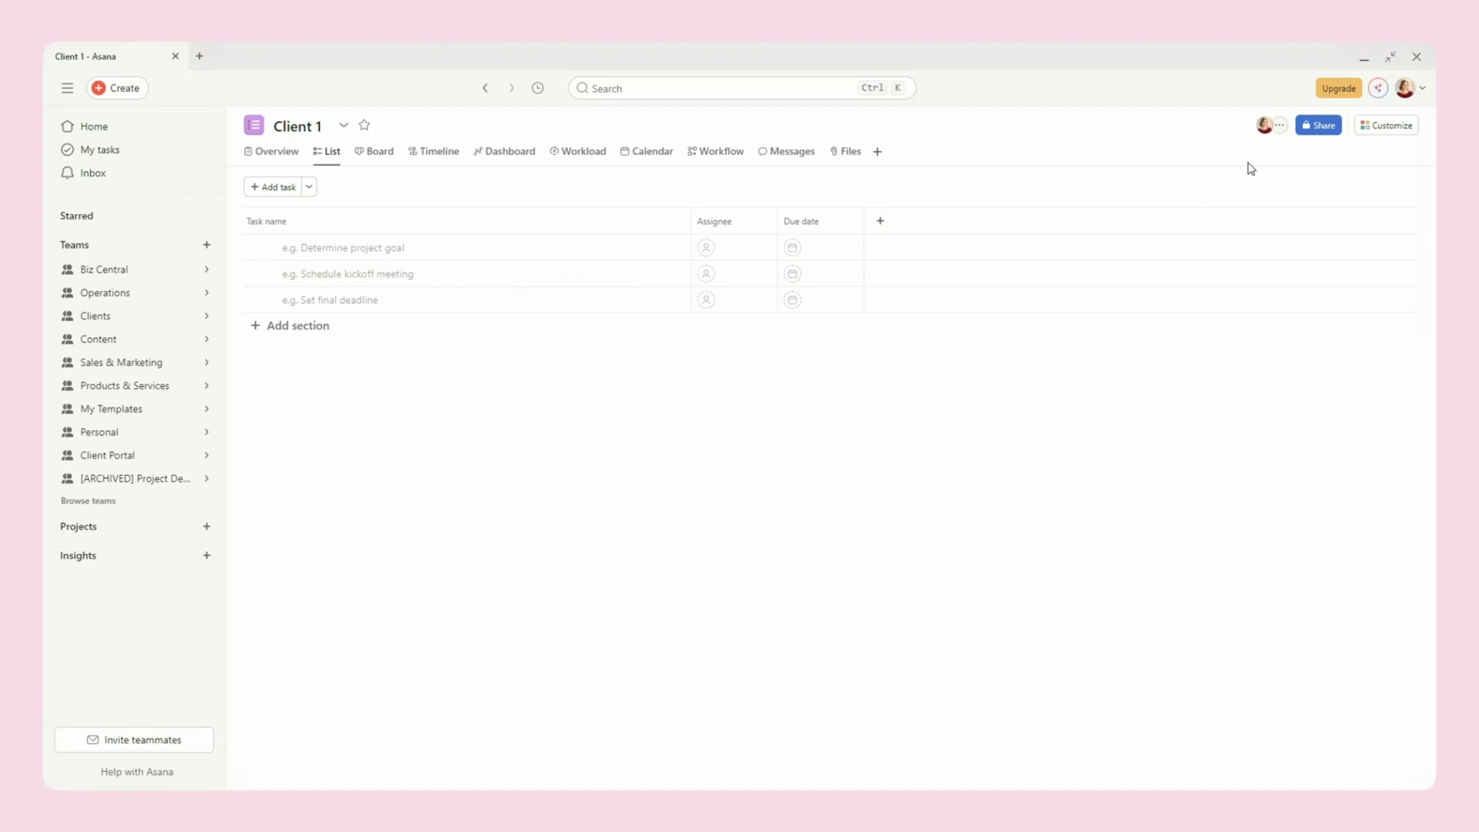
pyautogui.click(1279, 128)
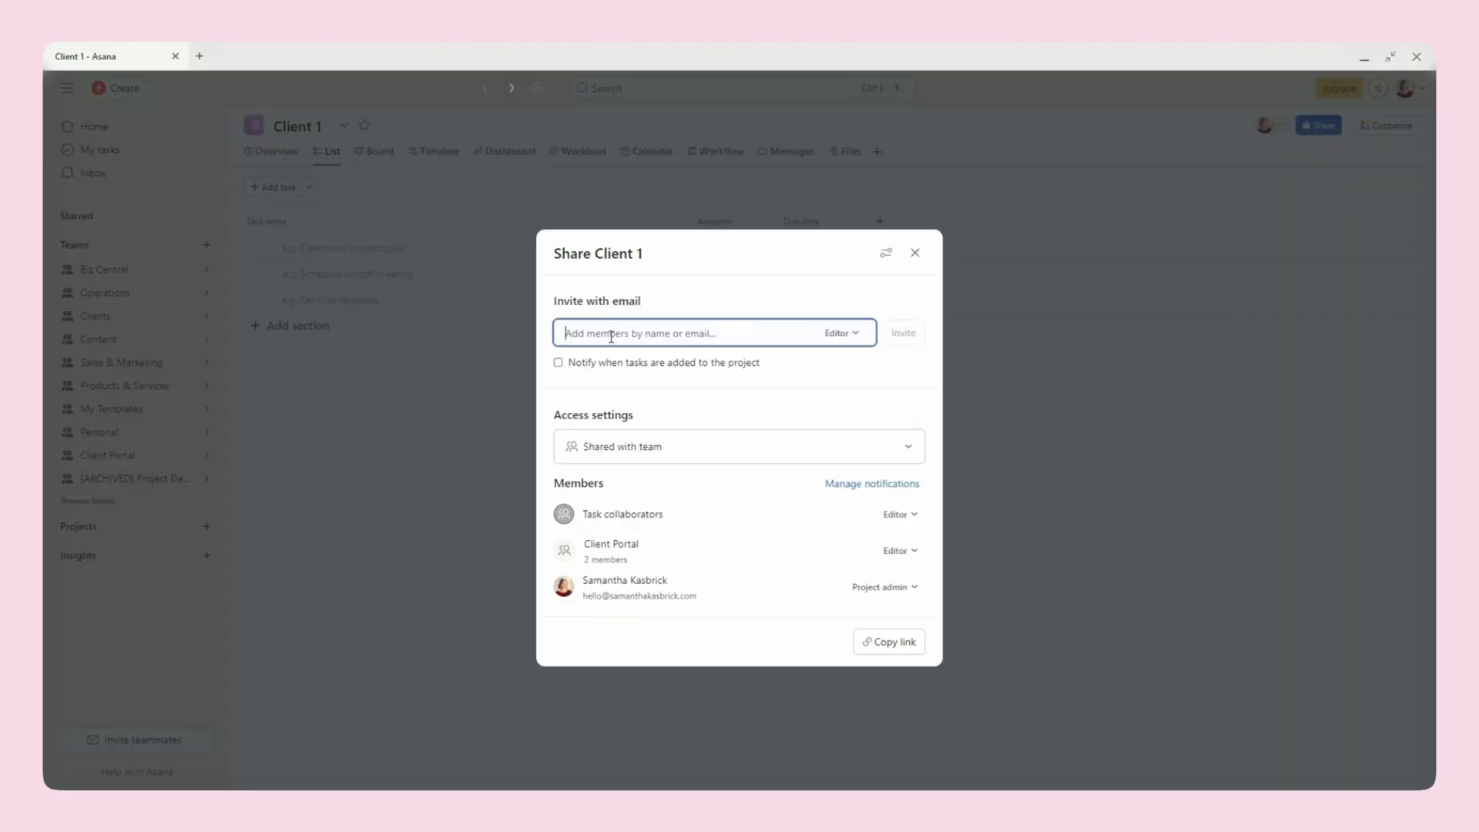
pyautogui.click(840, 332)
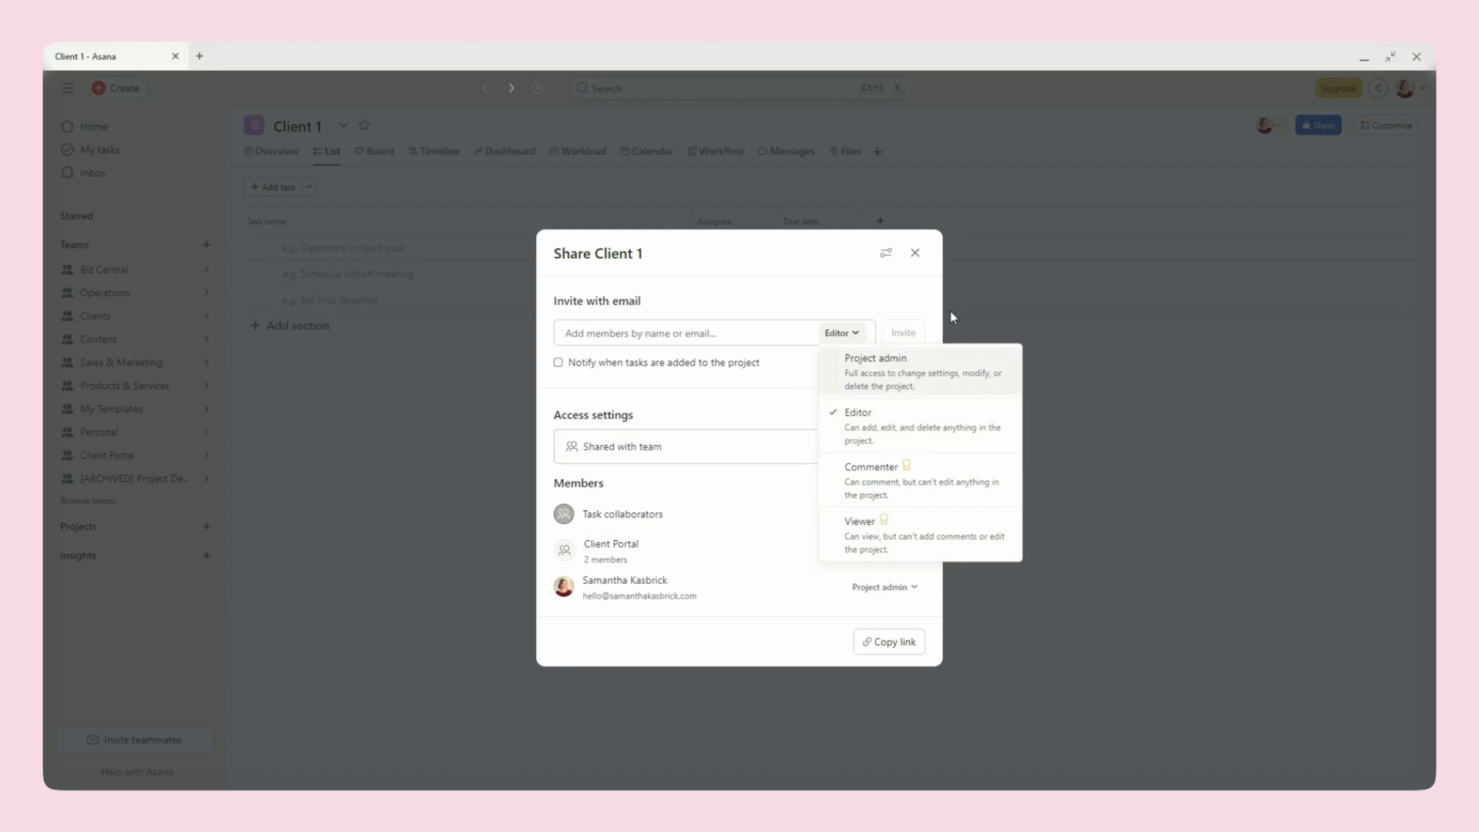
pyautogui.click(914, 256)
pyautogui.click(914, 256)
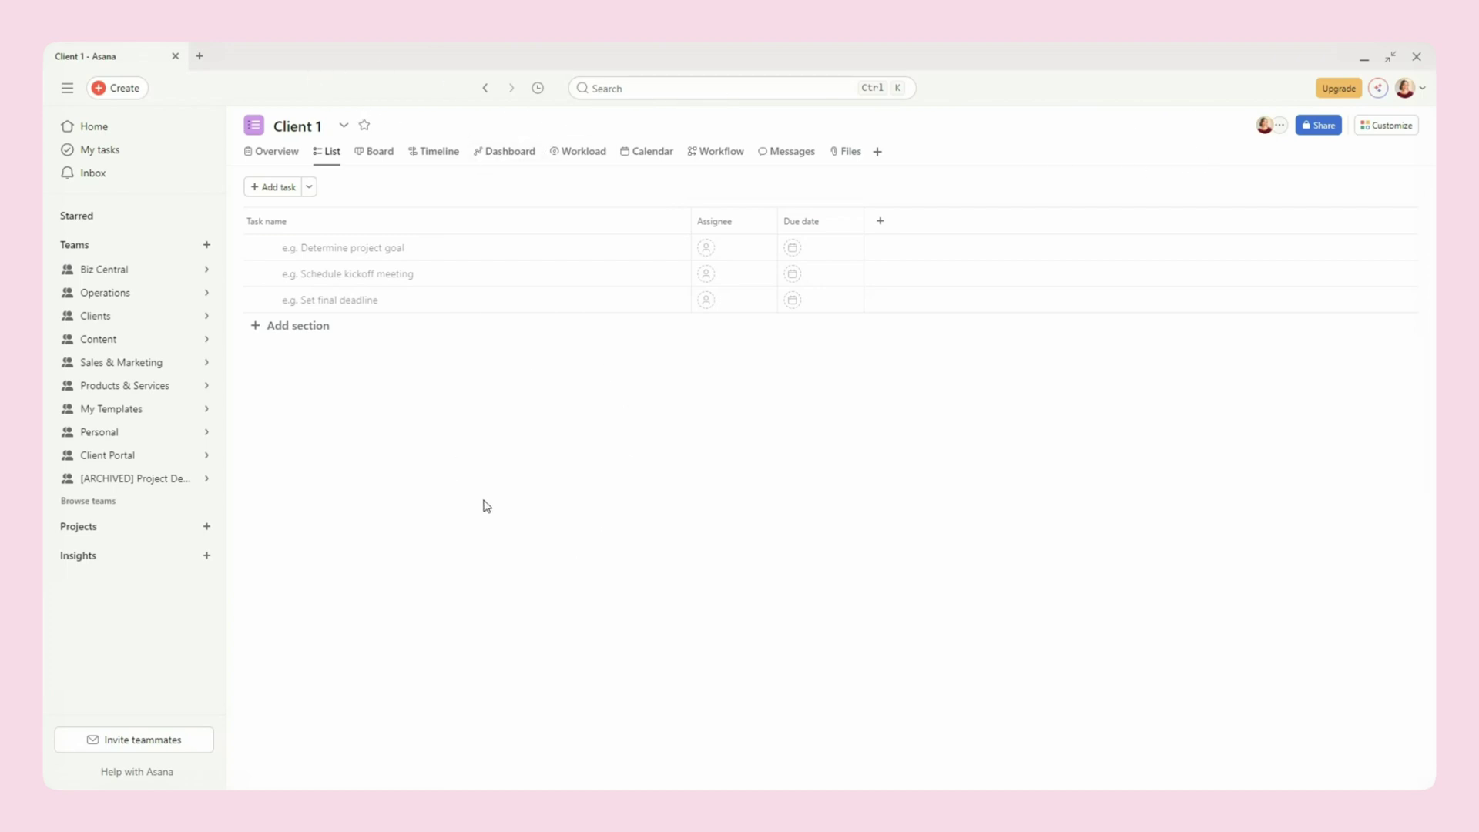
# Go back to the Client Portal team overview and show the team's options menu
pyautogui.click(173, 458)
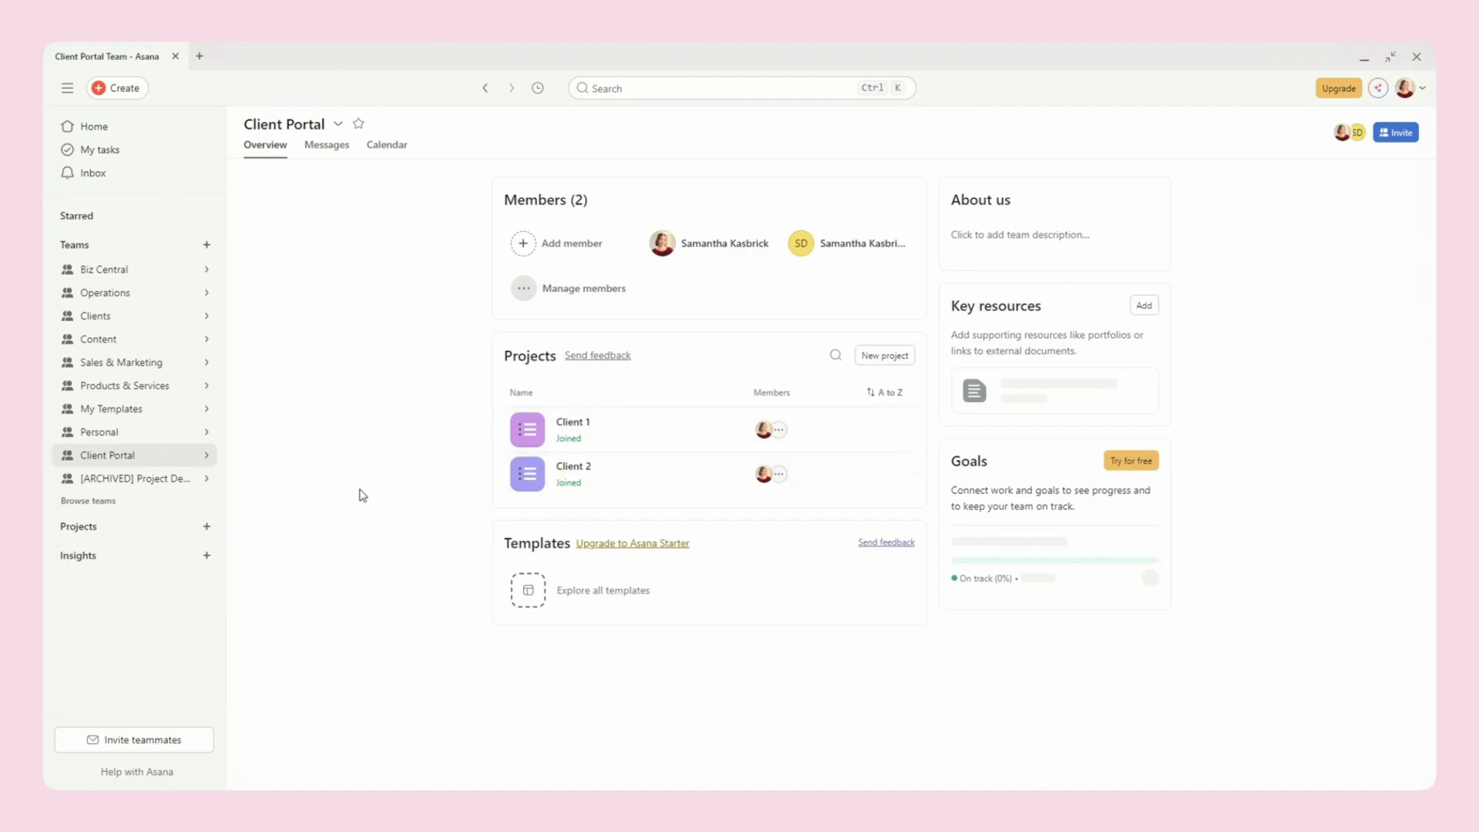
pyautogui.moveTo(163, 459)
pyautogui.click(338, 126)
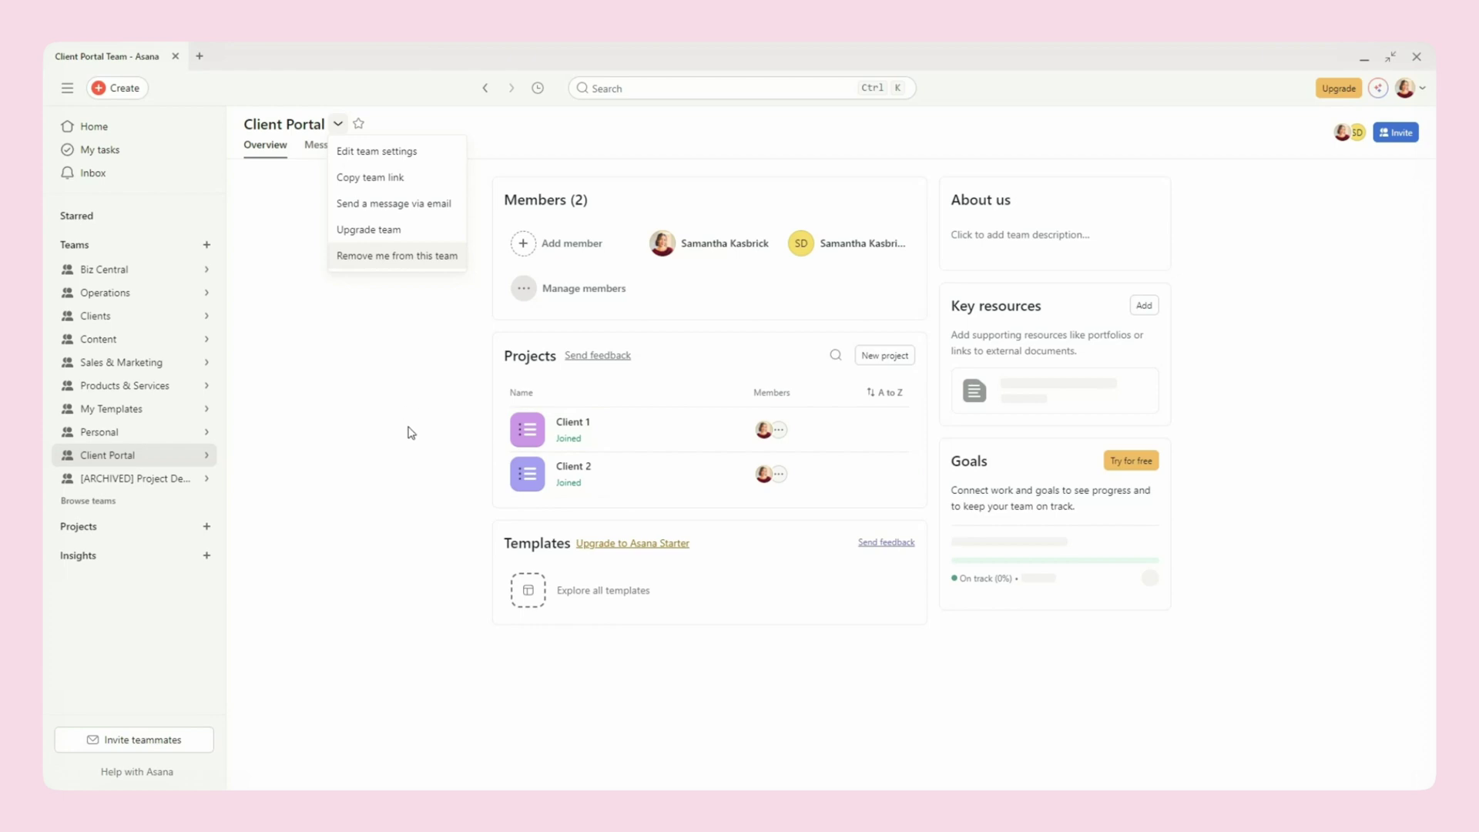
# Rename the team from Client Portal to 'Client 1' in its team settings
pyautogui.click(345, 151)
pyautogui.doubleClick(609, 308)
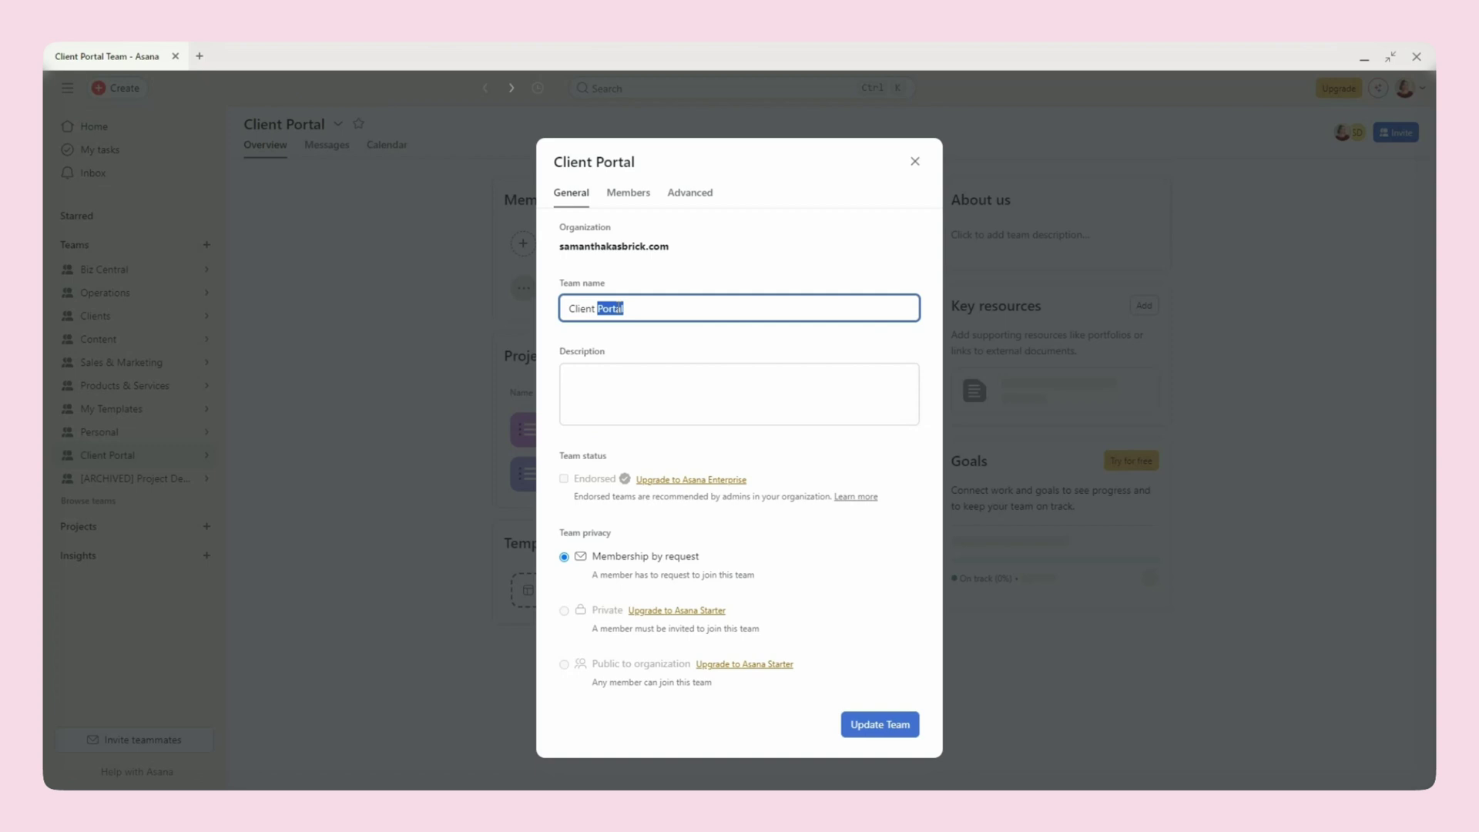
pyautogui.write('1')
pyautogui.click(850, 730)
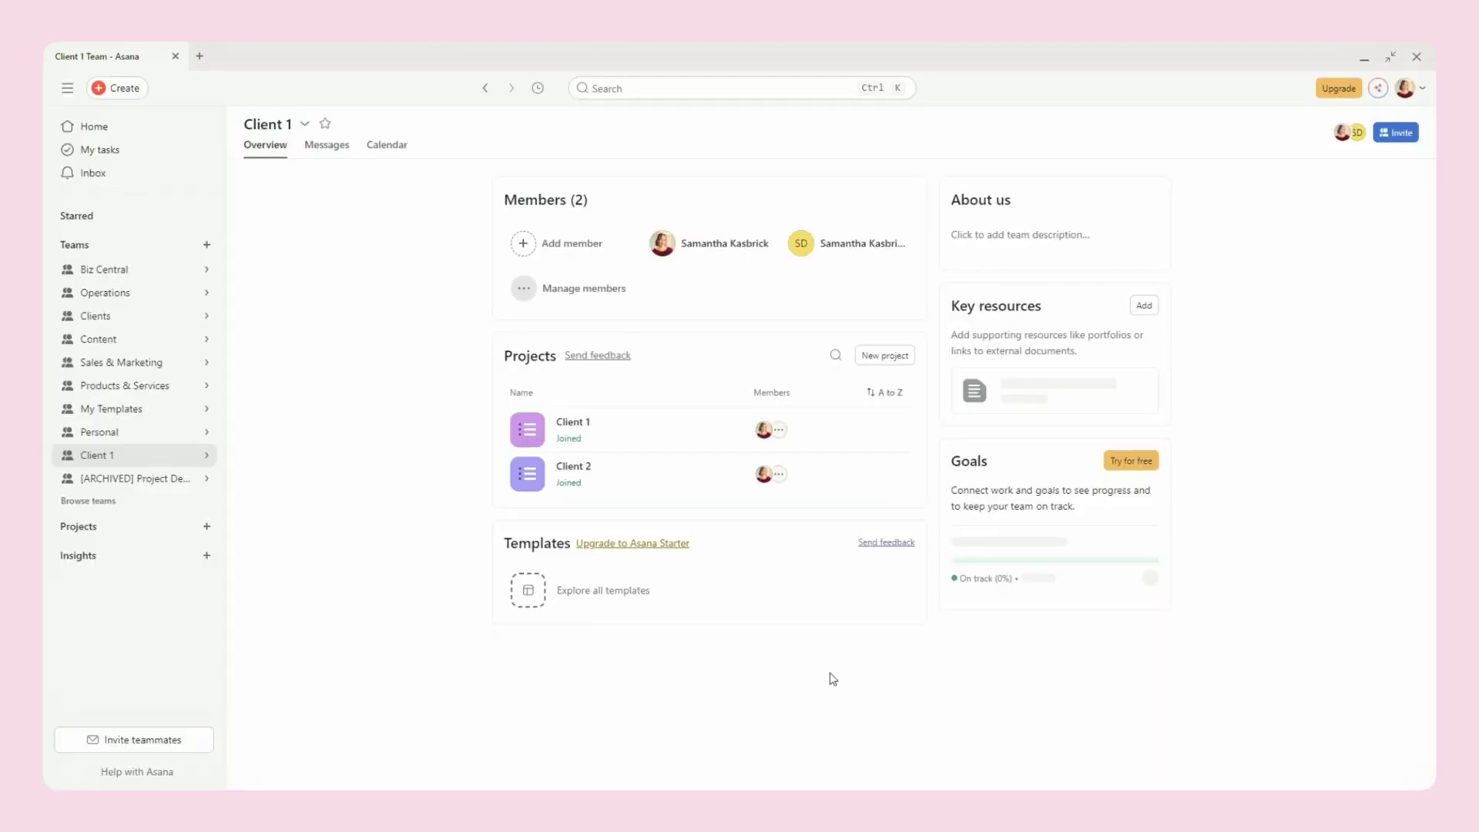
# Rename the Client 1 project to 'Nutrition'
pyautogui.click(569, 424)
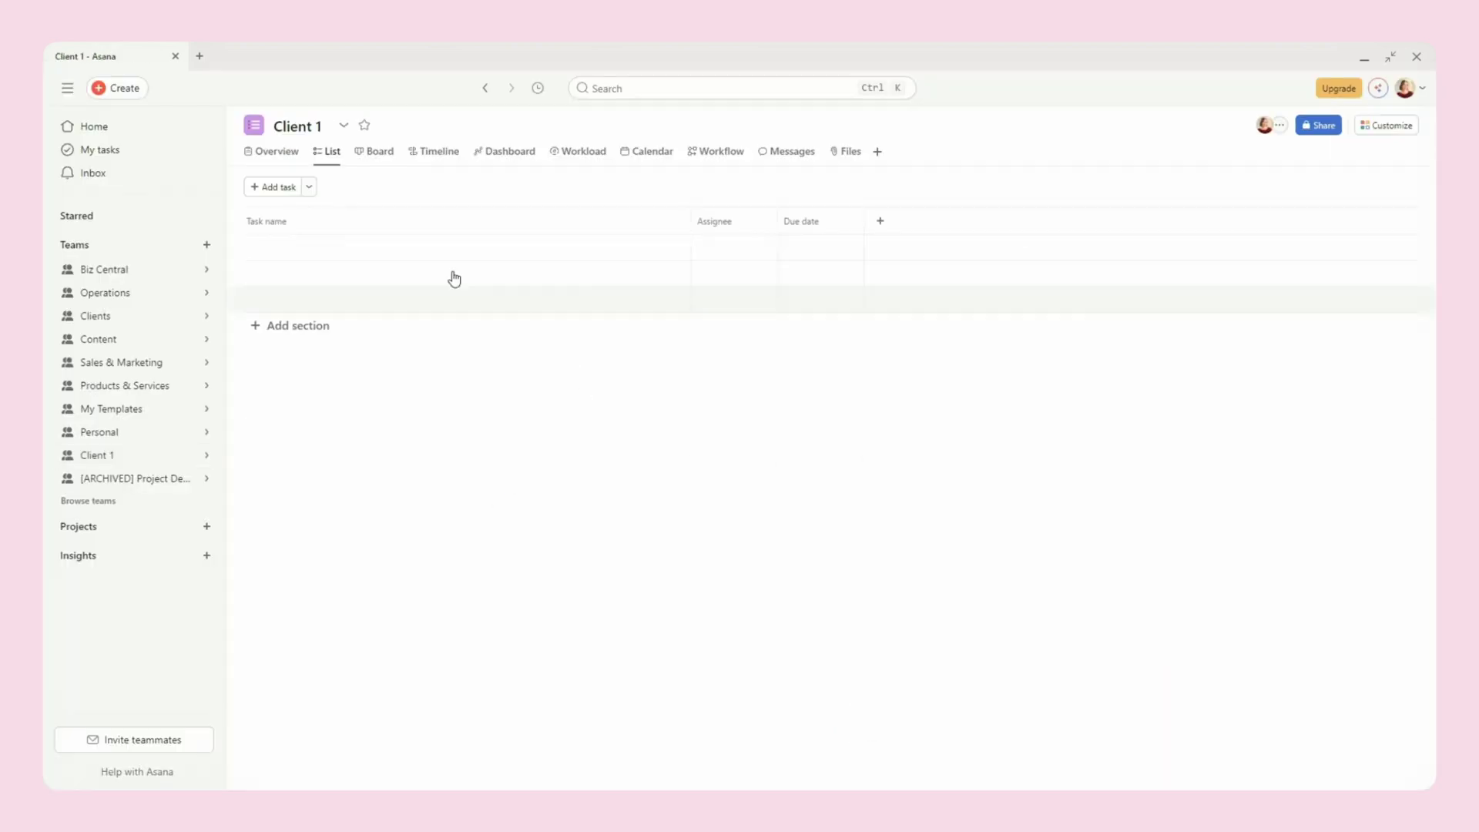
pyautogui.click(308, 125)
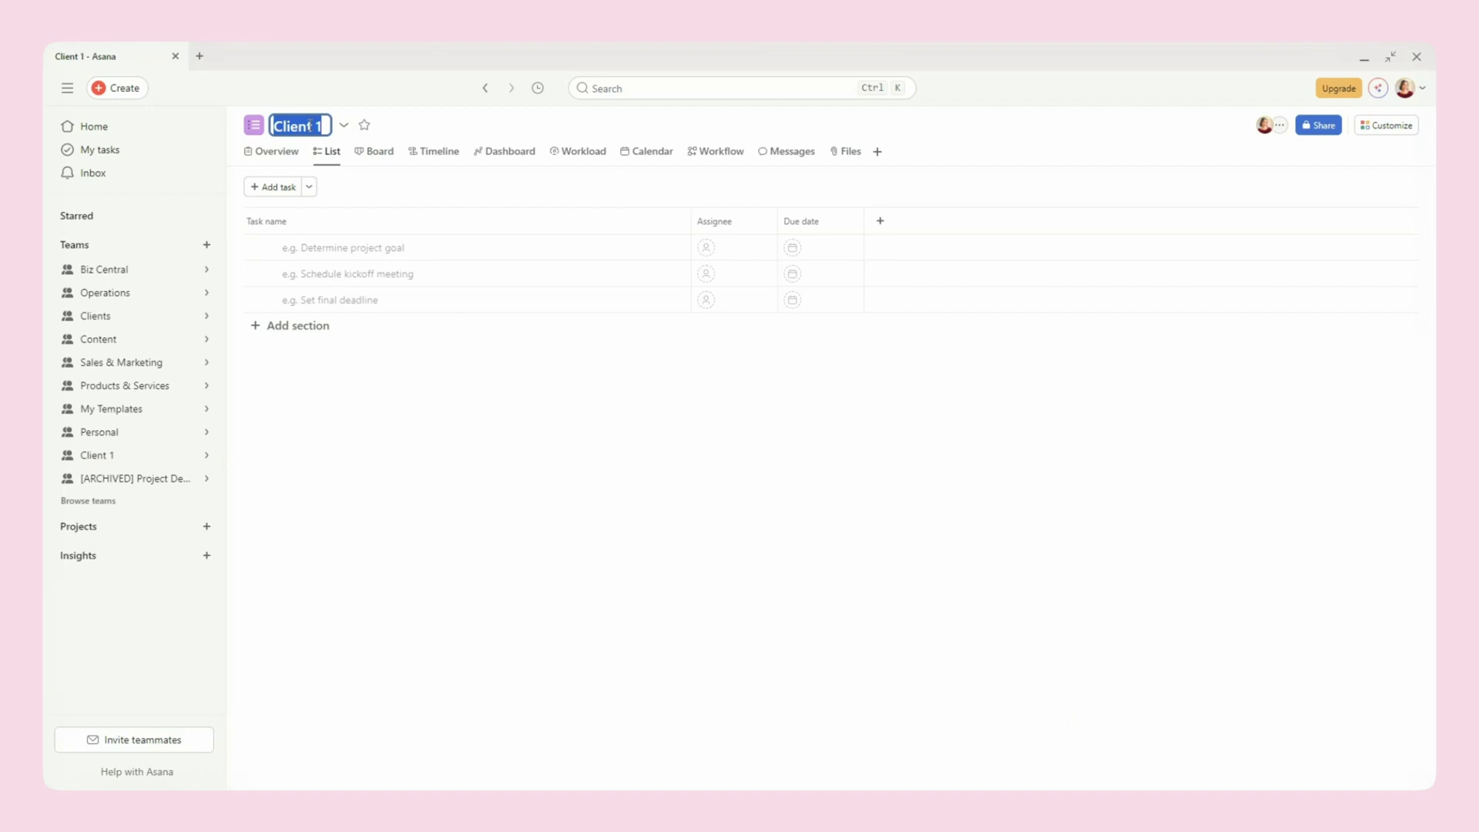
pyautogui.write('Nutrion')
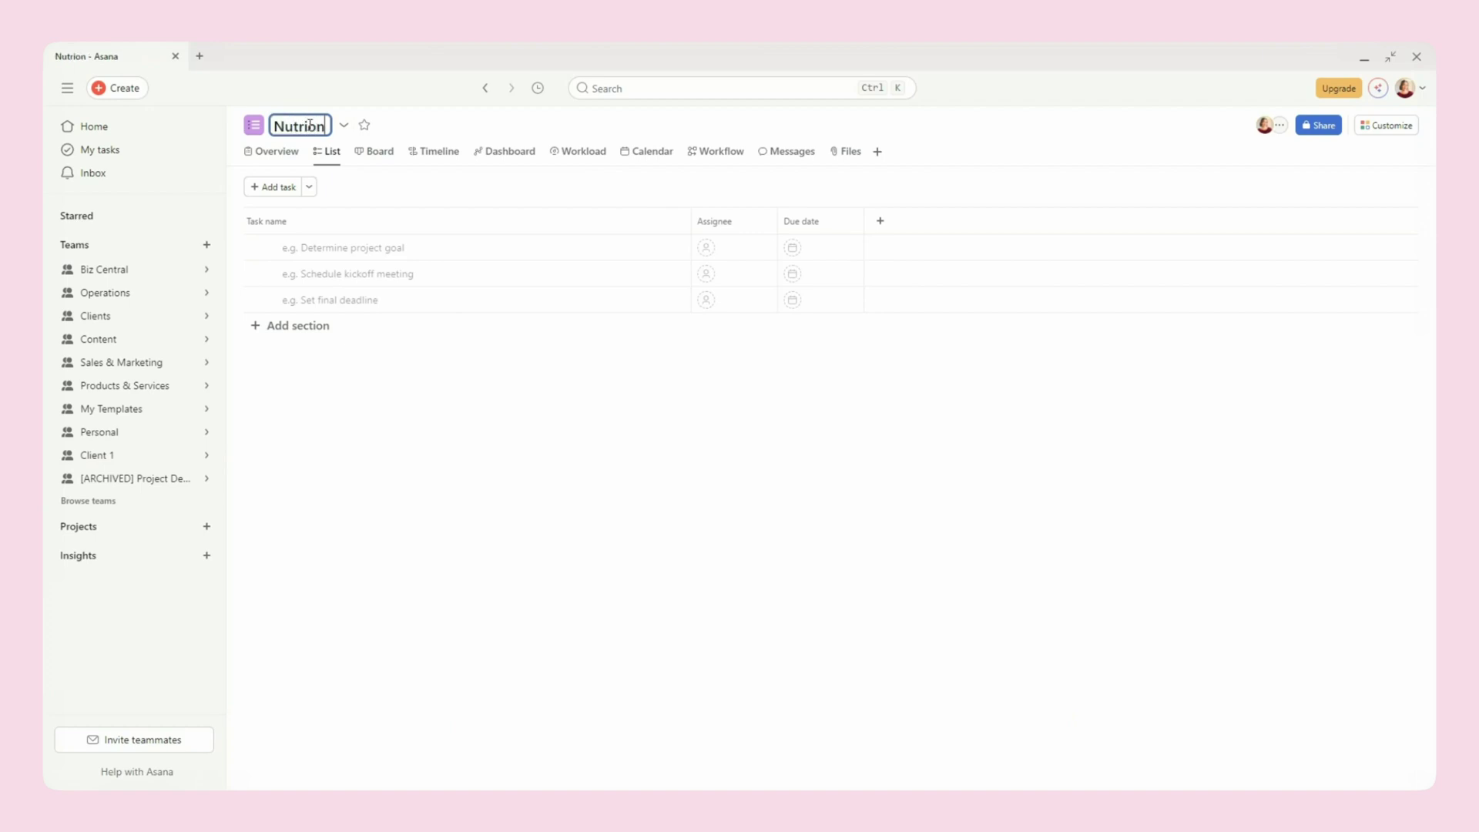
pyautogui.press('BackSpace')
pyautogui.press('BackSpace')
pyautogui.write('tion')
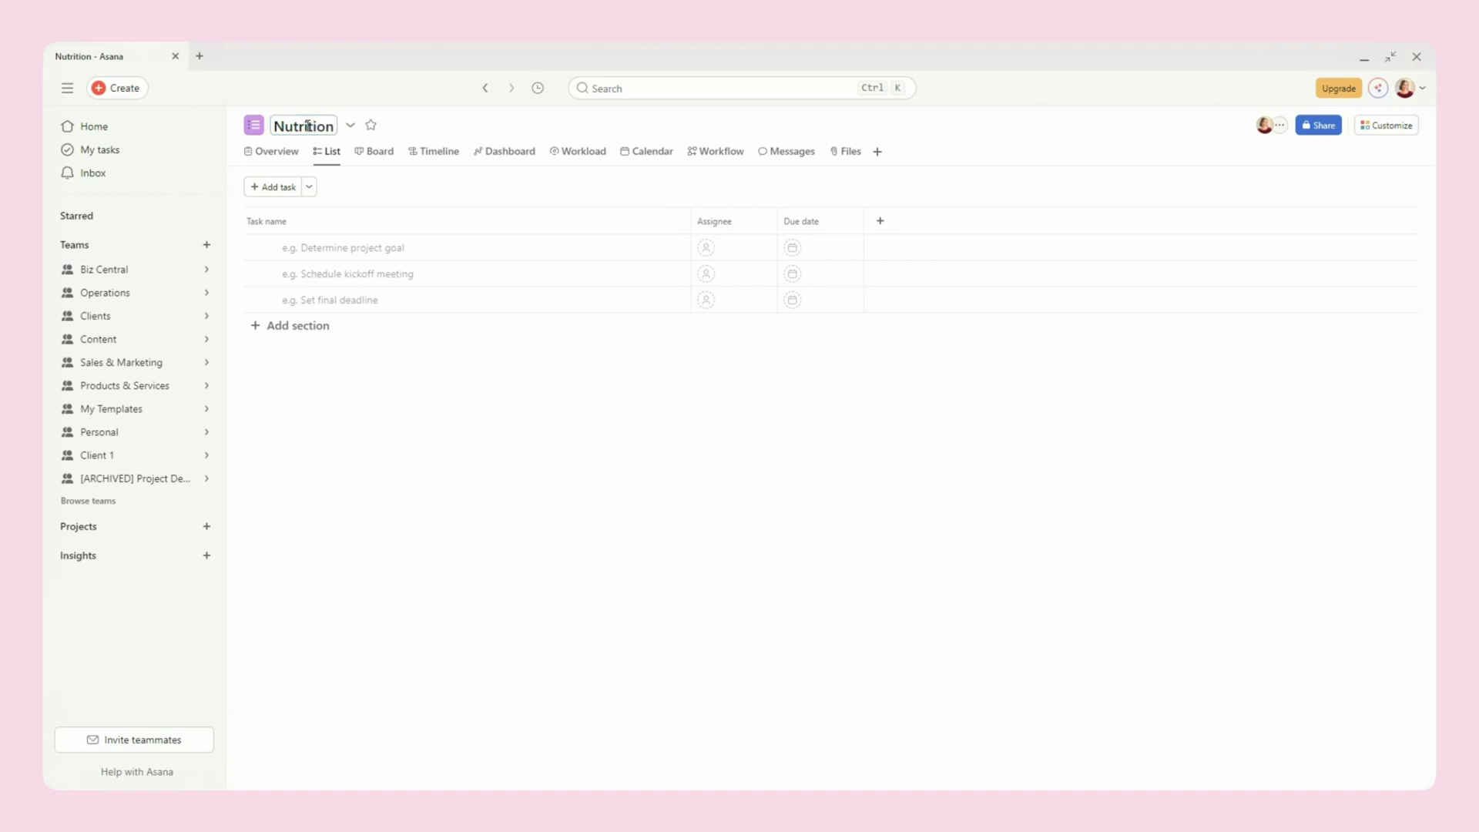
# Rename the Client 2 project to 'Fitness'
pyautogui.click(166, 460)
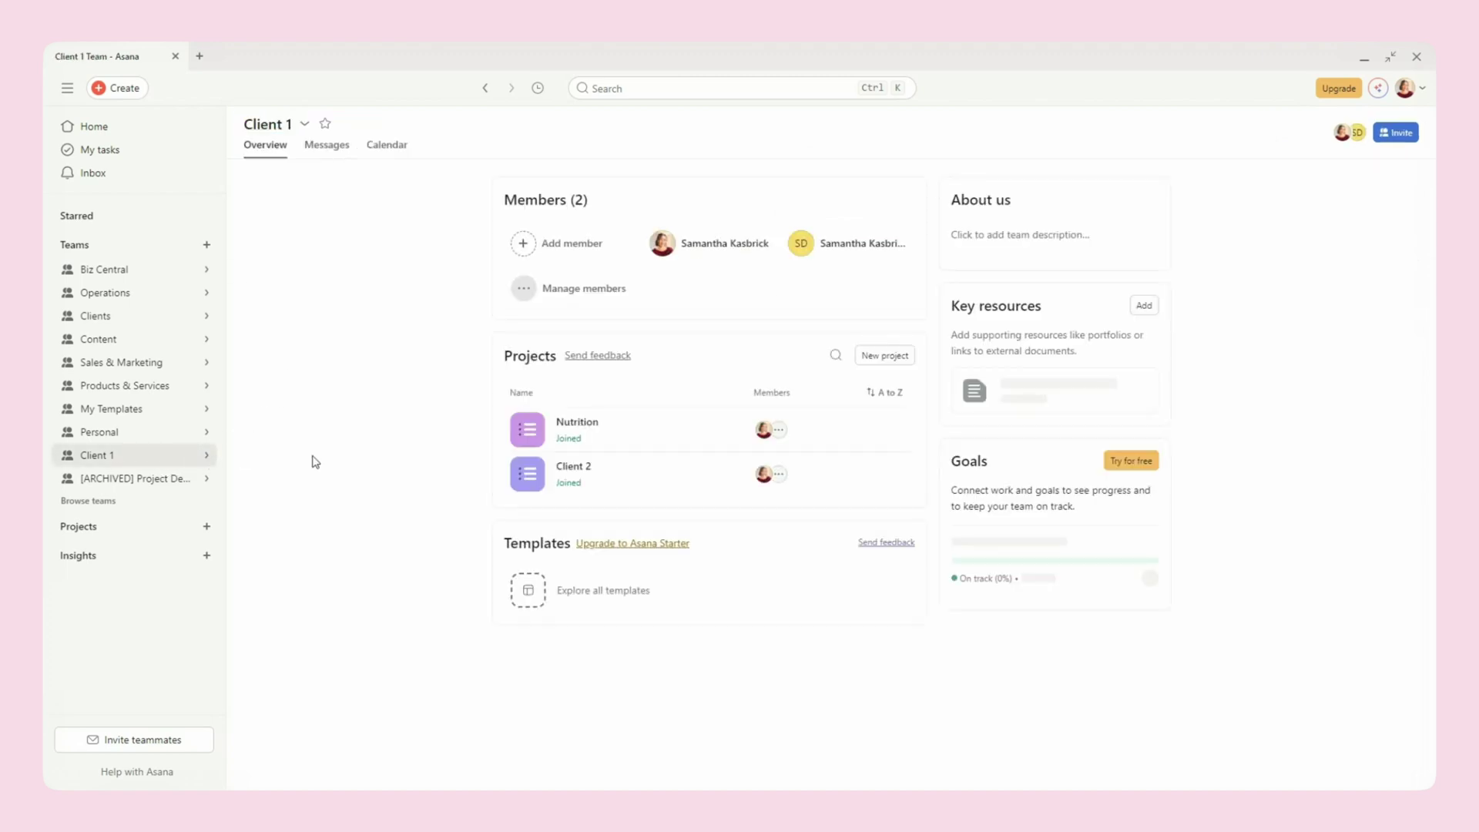
pyautogui.click(566, 477)
pyautogui.click(306, 126)
pyautogui.hotkey('ctrl', 'a')
pyautogui.write('F')
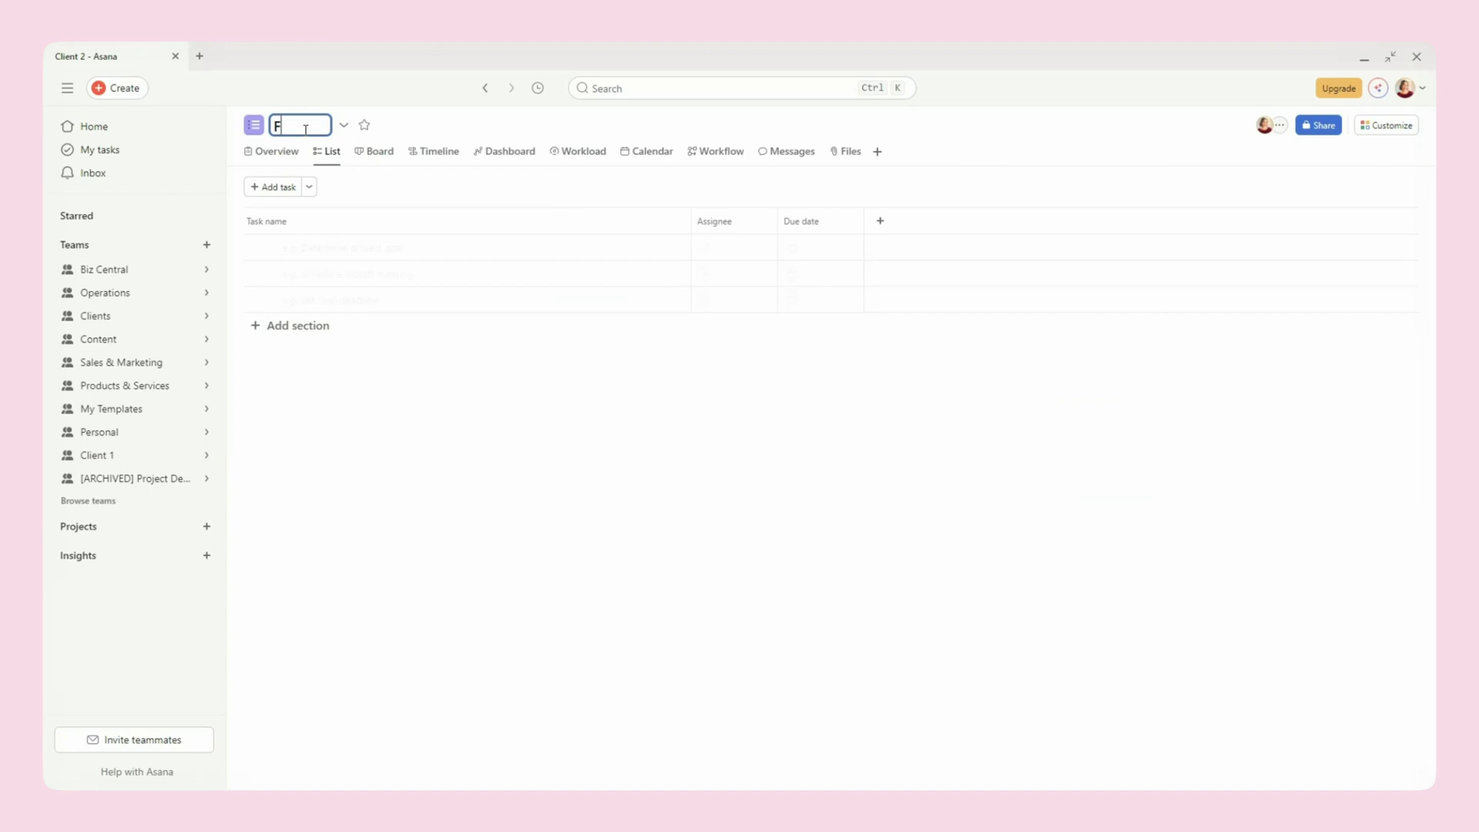
pyautogui.write('itness')
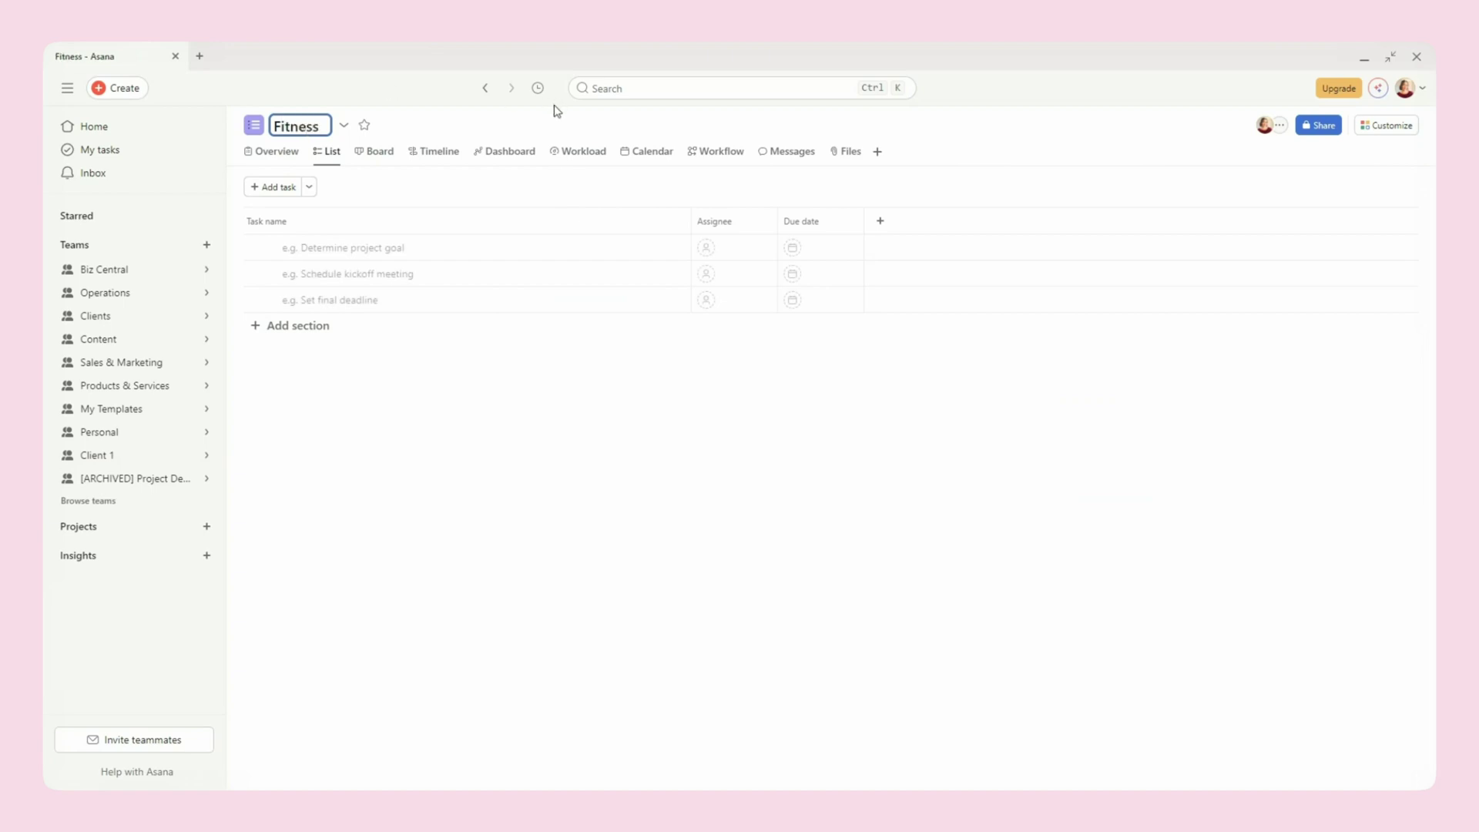
pyautogui.click(97, 454)
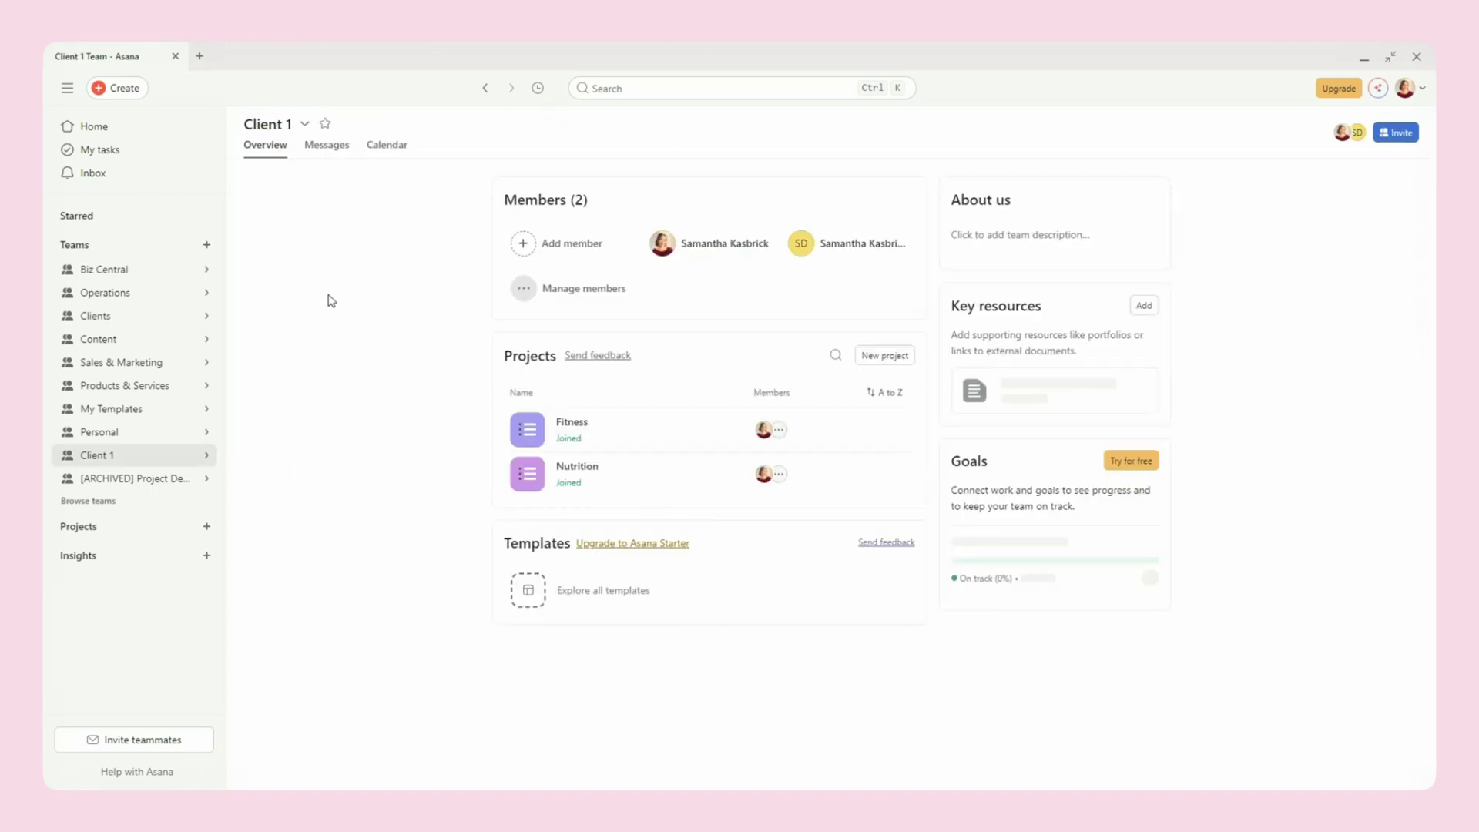